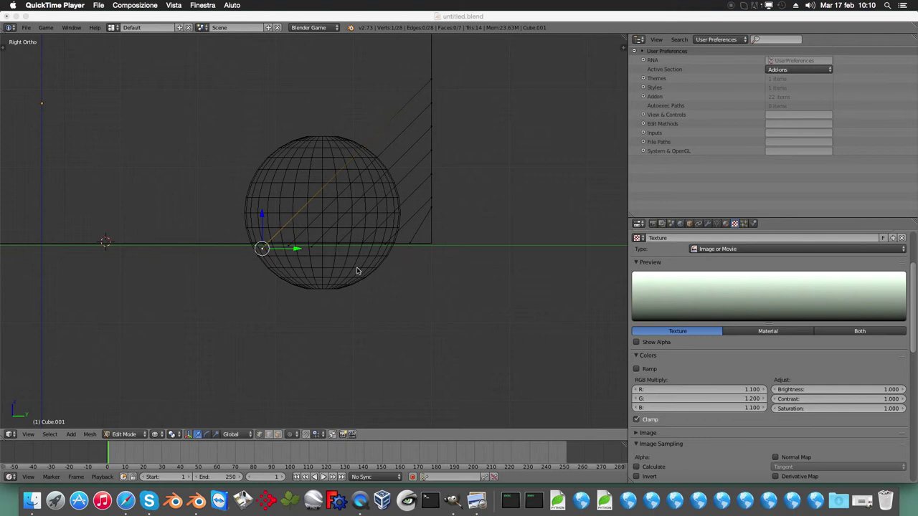
# Switch the stepped ramp Cube.001 from Edit Mode back to Object Mode.
pyautogui.rightClick(347, 272)
pyautogui.click(322, 282)
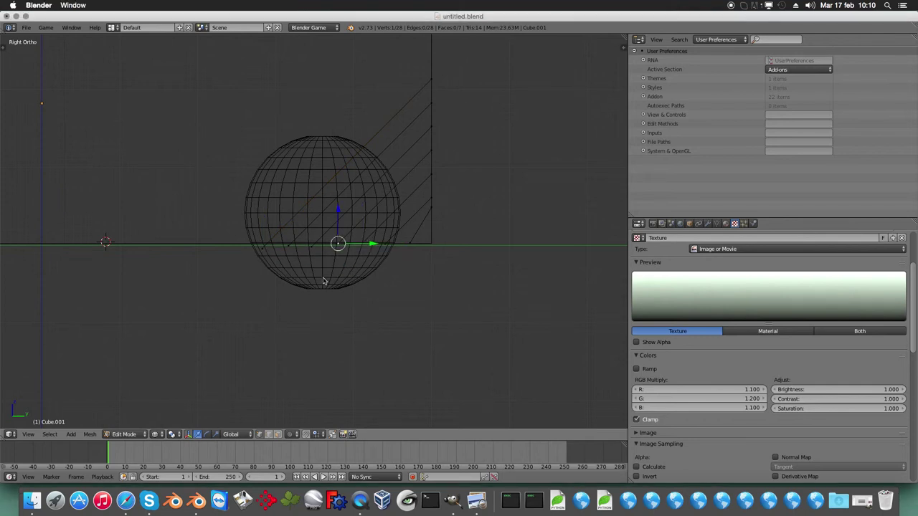
pyautogui.click(142, 430)
pyautogui.click(123, 421)
pyautogui.moveTo(344, 222); pyautogui.dragTo(346, 208, button='middle')
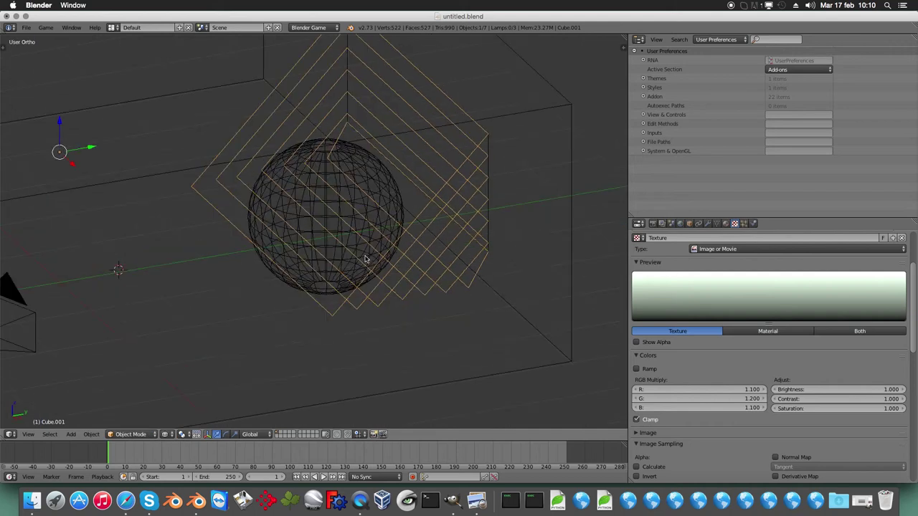
# Select the sphere and raise it 0.552 units along the Z axis.
pyautogui.rightClick(346, 205)
pyautogui.press('KP_5')
pyautogui.press('z')
pyautogui.moveTo(401, 252); pyautogui.dragTo(388, 270, button='middle')
pyautogui.press('KP_1')
pyautogui.press('KP_5')
pyautogui.press('z')
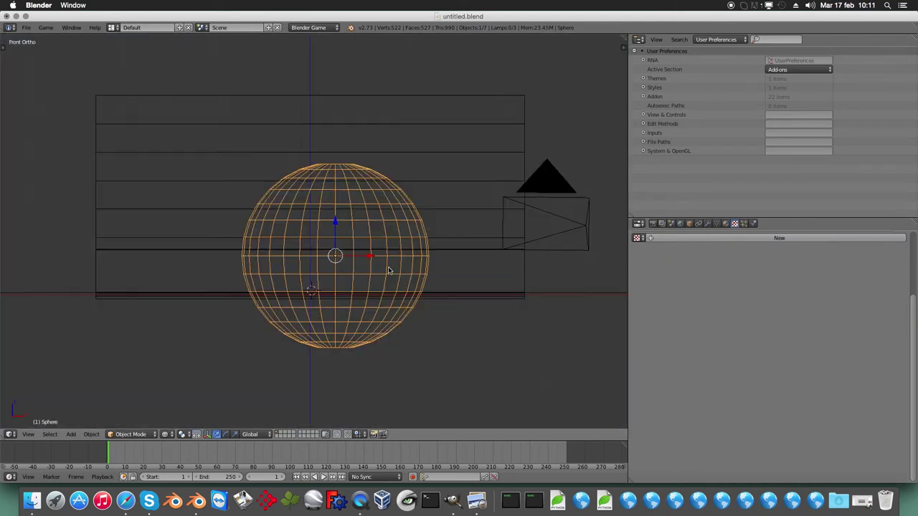
pyautogui.press('g')
pyautogui.press('z')
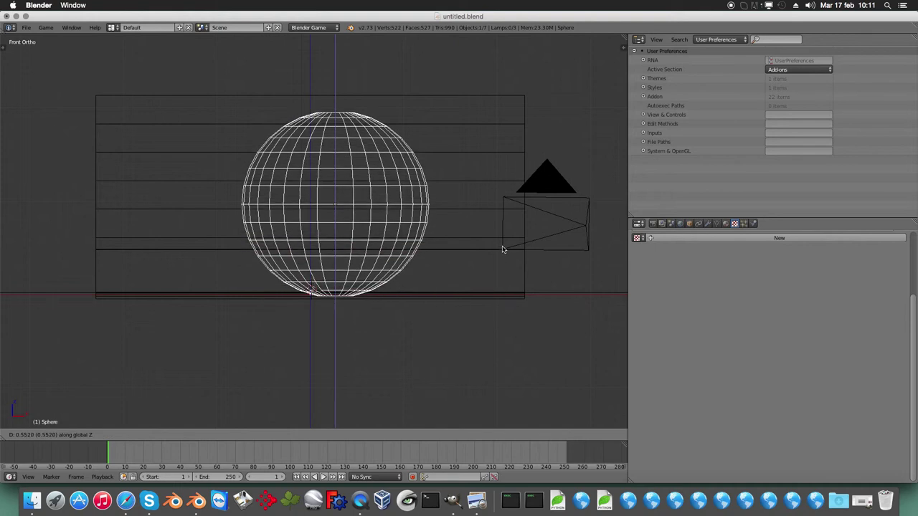
pyautogui.click(502, 247)
# Check the sphere's new height in solid shading around the room, then return to wireframe.
pyautogui.press('KP_5')
pyautogui.moveTo(502, 248)
pyautogui.mouseDown(button='middle')
pyautogui.moveTo(447, 287)
pyautogui.moveTo(399, 304)
pyautogui.mouseUp(button='middle')
pyautogui.press('z')
pyautogui.scroll(5, 446, 287)
pyautogui.scroll(-5, 399, 304)
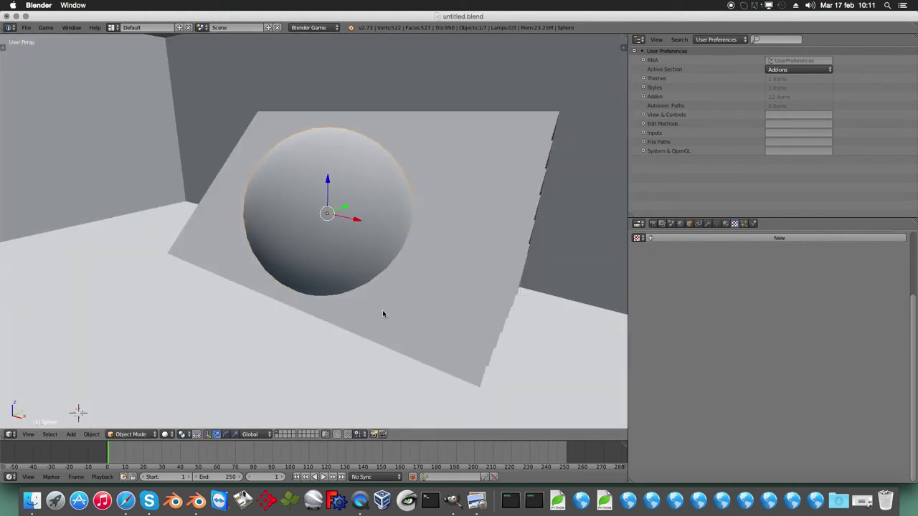
pyautogui.click(381, 309)
pyautogui.press('z')
pyautogui.click(166, 434)
pyautogui.click(192, 391)
pyautogui.moveTo(340, 303)
pyautogui.mouseDown(button='middle')
pyautogui.moveTo(262, 307)
pyautogui.moveTo(251, 298)
pyautogui.moveTo(344, 297)
pyautogui.moveTo(277, 238)
pyautogui.moveTo(348, 314)
pyautogui.moveTo(366, 356)
pyautogui.moveTo(352, 269)
pyautogui.moveTo(447, 268)
pyautogui.moveTo(365, 287)
pyautogui.moveTo(405, 302)
pyautogui.mouseUp(button='middle')
pyautogui.press('z')
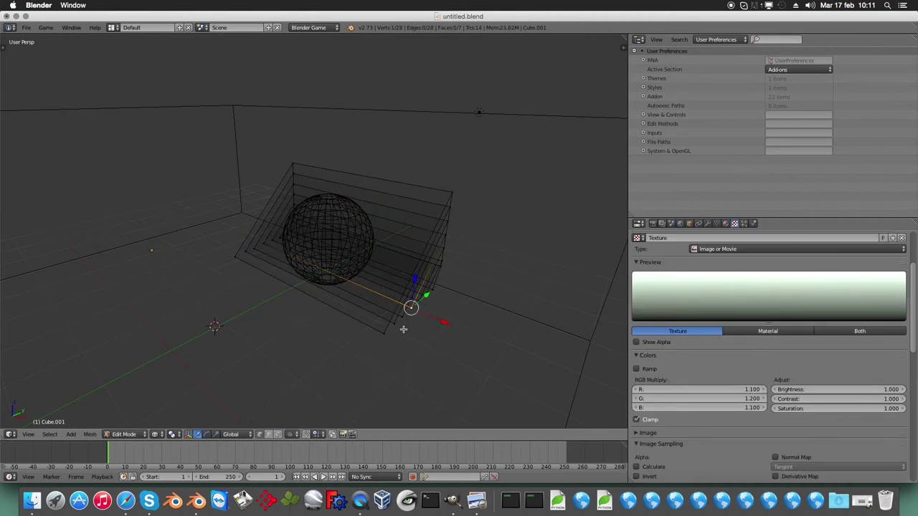
# Add a single-bone armature in Right Ortho view.
pyautogui.press('KP_1')
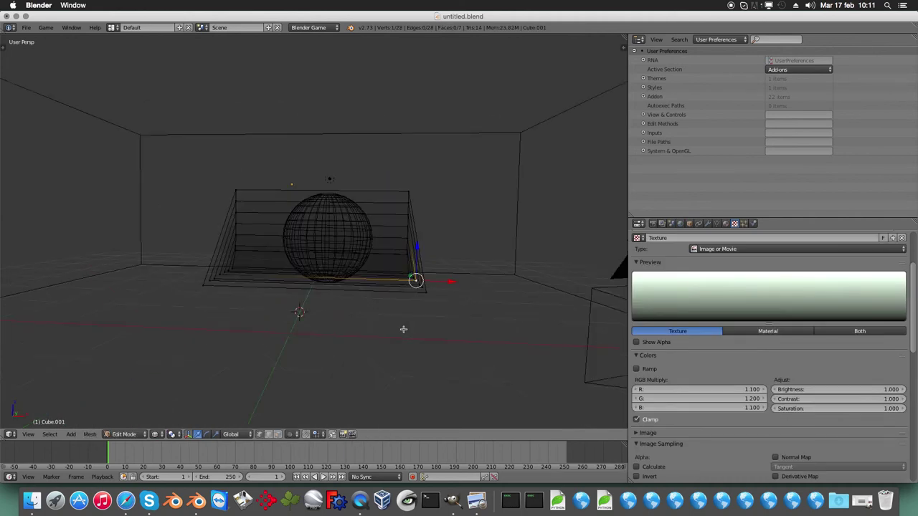
pyautogui.press('KP_3')
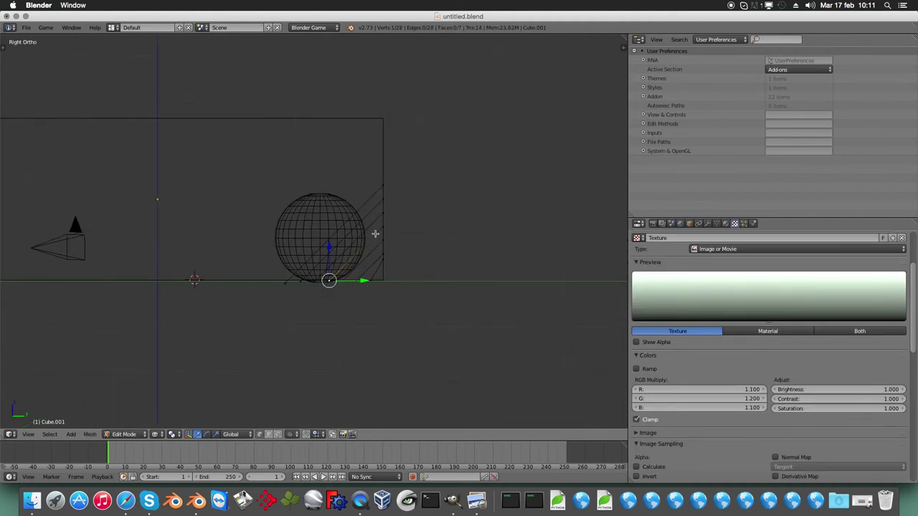
pyautogui.press('Tab')
pyautogui.hotkey('shift', 'a')
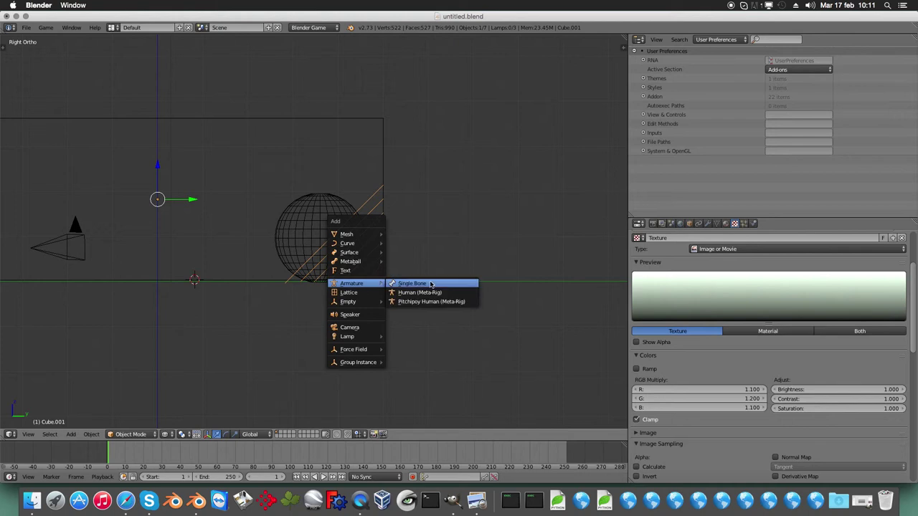
pyautogui.click(430, 284)
# Move the bone to the foot of the ramp, then put the ramp into Edit Mode.
pyautogui.press('g')
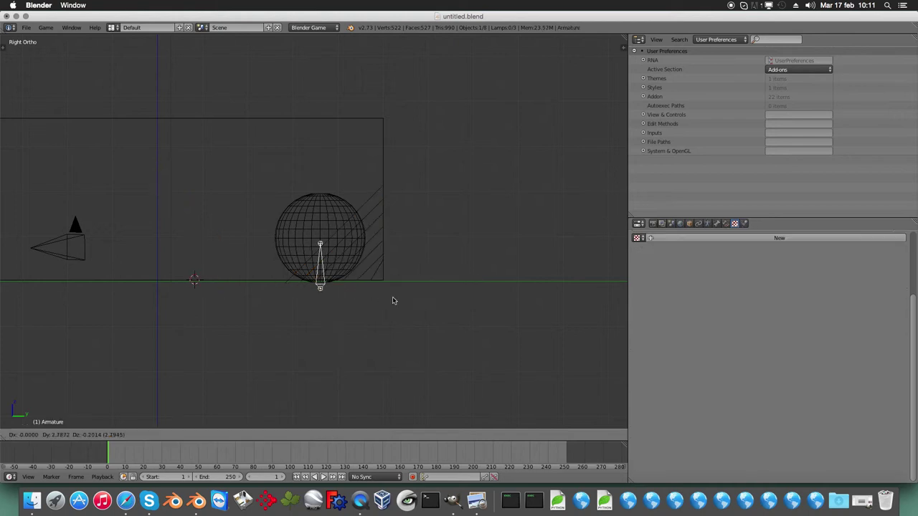
pyautogui.click(416, 305)
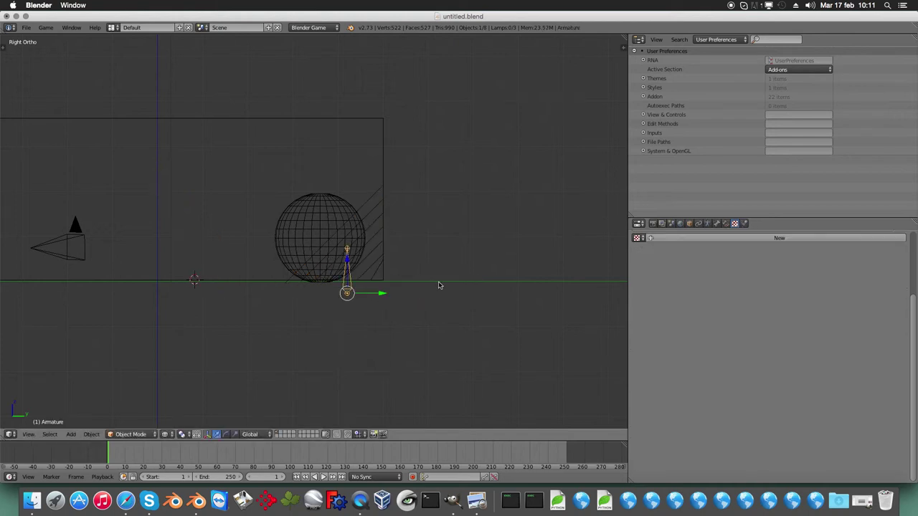
pyautogui.press('g')
pyautogui.press('Escape')
pyautogui.press('g')
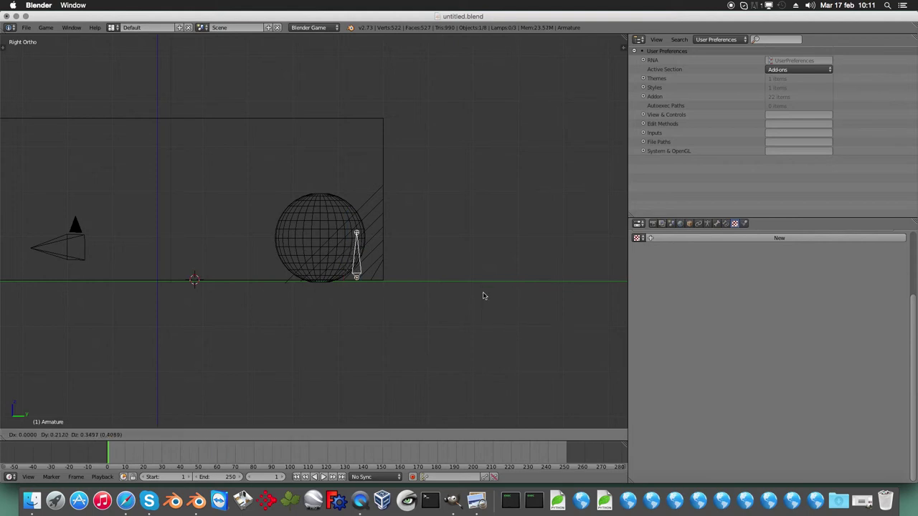
pyautogui.click(413, 299)
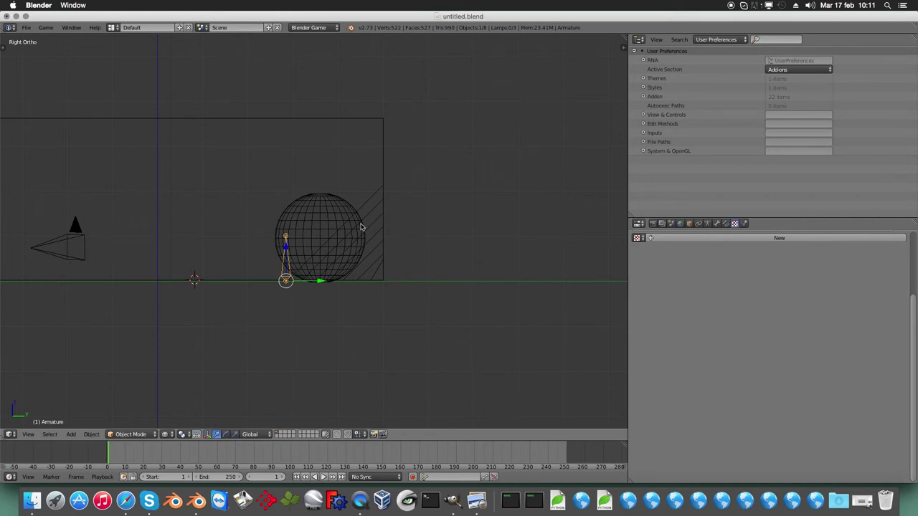
pyautogui.rightClick(368, 200)
pyautogui.press('Tab')
# Circle-select the ramp's bottom vertices and show its Mesh Data vertex groups.
pyautogui.press('c')
pyautogui.moveTo(277, 281); pyautogui.dragTo(379, 297)
pyautogui.rightClick(420, 289)
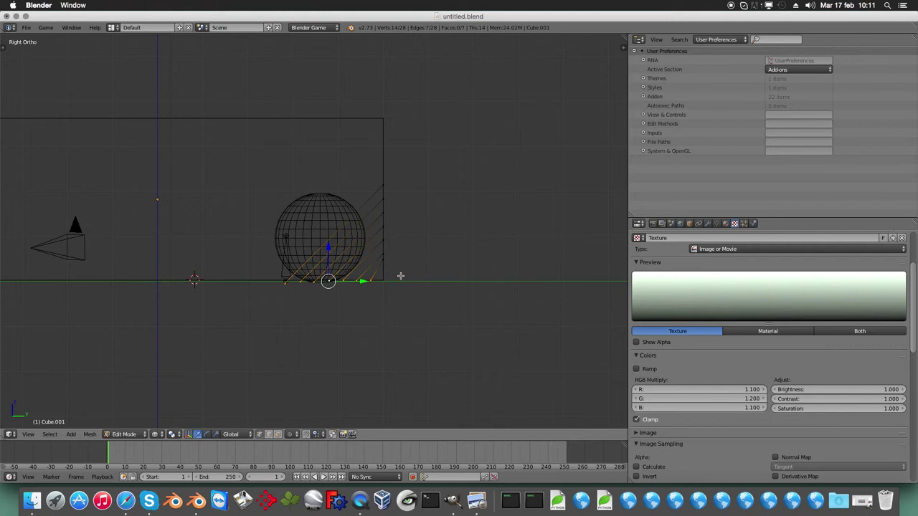
pyautogui.press('Tab')
pyautogui.press('Tab')
pyautogui.click(715, 223)
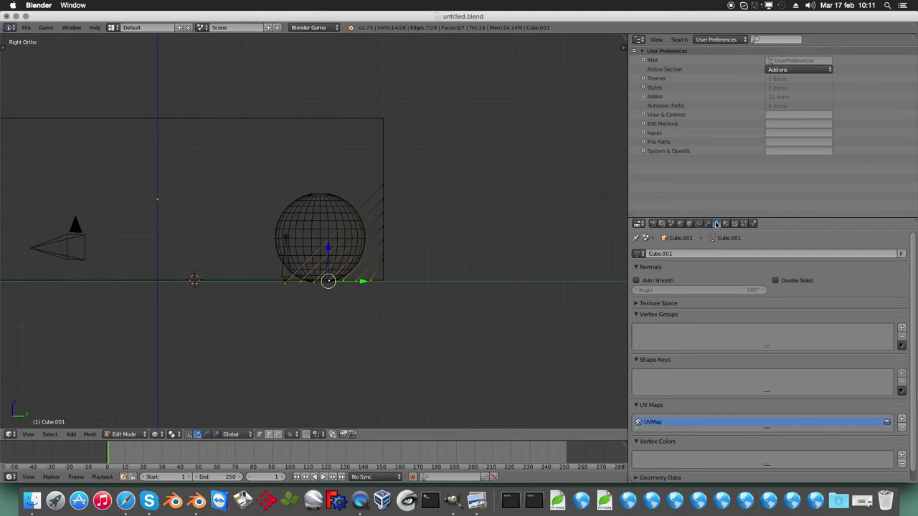
# Select the ramp, then the armature, and bring up the Ctrl+P Set Parent To menu.
pyautogui.press('Tab')
pyautogui.rightClick(284, 270)
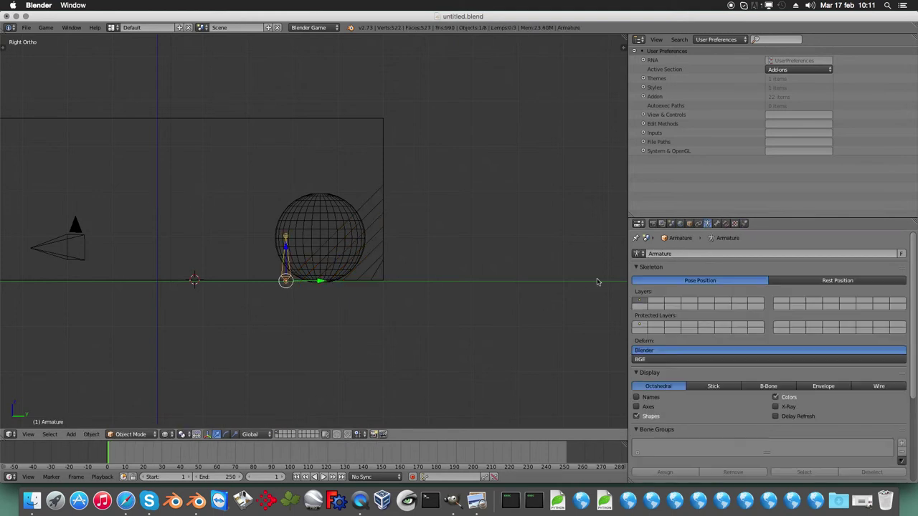
pyautogui.rightClick(369, 209)
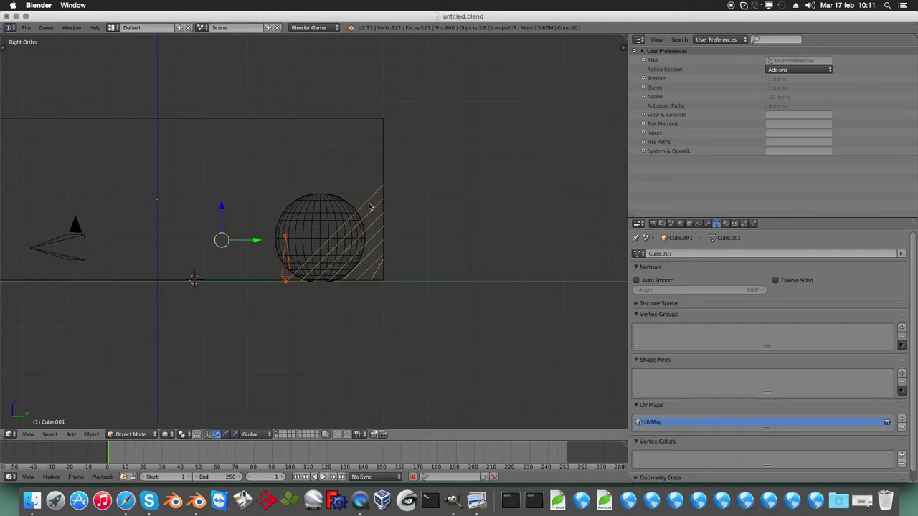
pyautogui.hotkey('ctrl', 'p')
pyautogui.click(369, 206)
pyautogui.rightClick(373, 205)
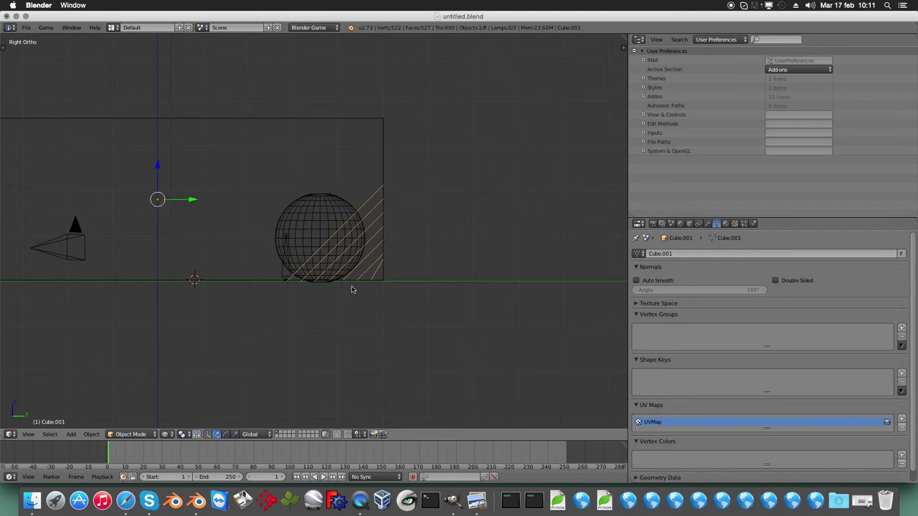
pyautogui.keyDown('shift'); pyautogui.rightClick(283, 278); pyautogui.keyUp('shift')
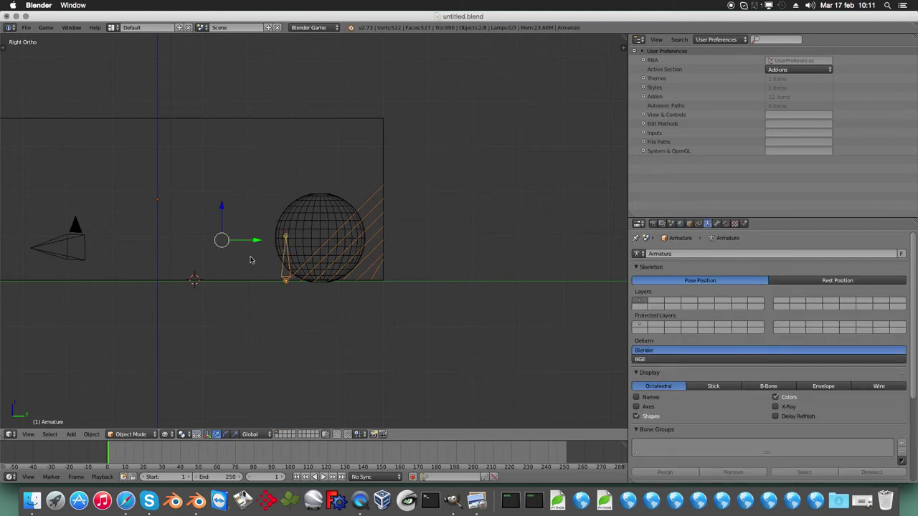
pyautogui.hotkey('ctrl', 'p')
pyautogui.press('Down')
pyautogui.press('Down')
pyautogui.press('Down')
pyautogui.press('Down')
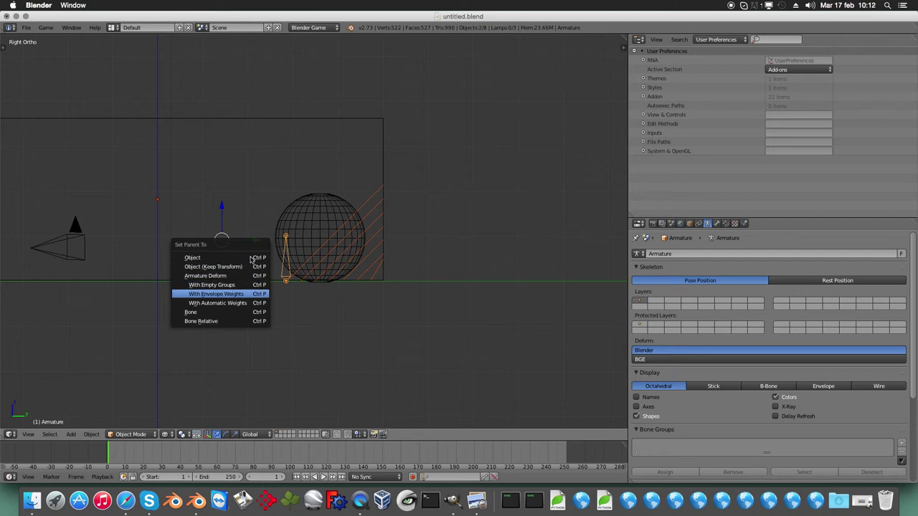
# Choose Armature Deform With Empty Groups, then select the armature and enter its Edit Mode.
pyautogui.press('Up')
pyautogui.press('Return')
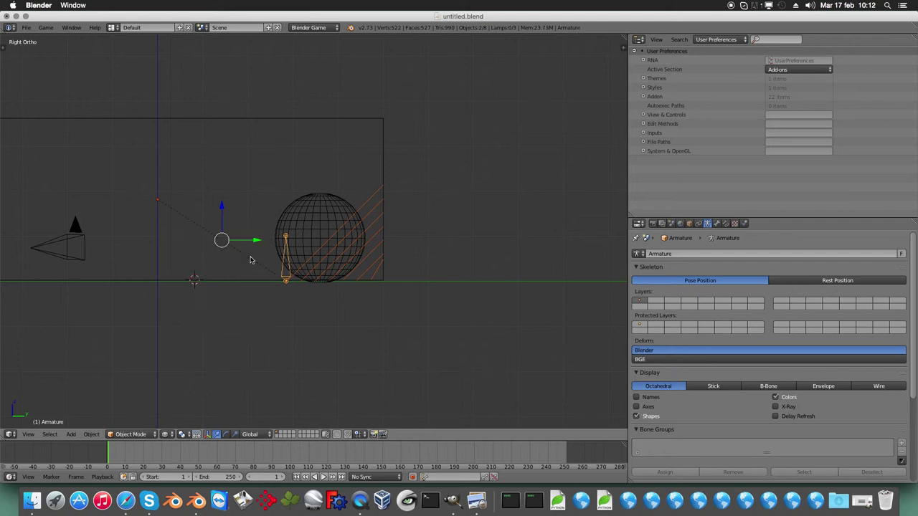
pyautogui.rightClick(279, 276)
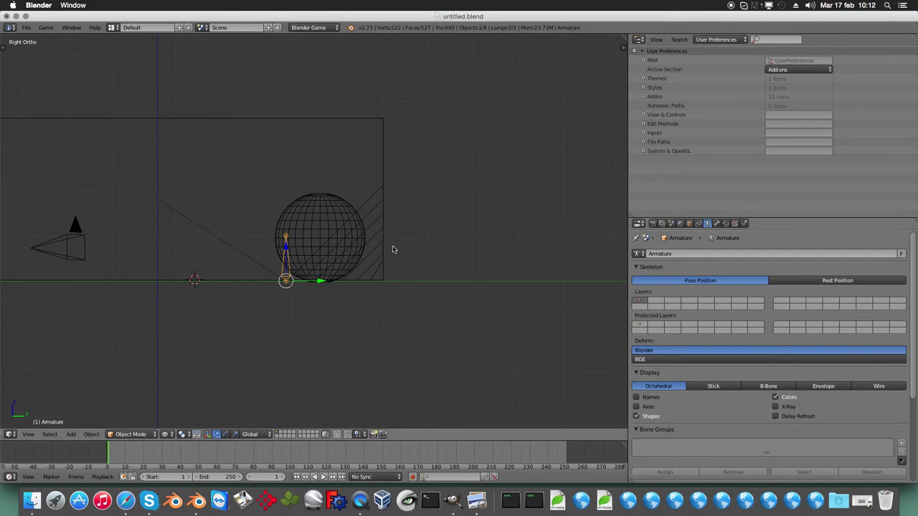
pyautogui.press('Tab')
pyautogui.moveTo(373, 248); pyautogui.dragTo(358, 282, button='middle')
# Rename the bone 'Gruppo uno' in the item panel, exit Edit Mode, and select Cube.001.
pyautogui.press('a')
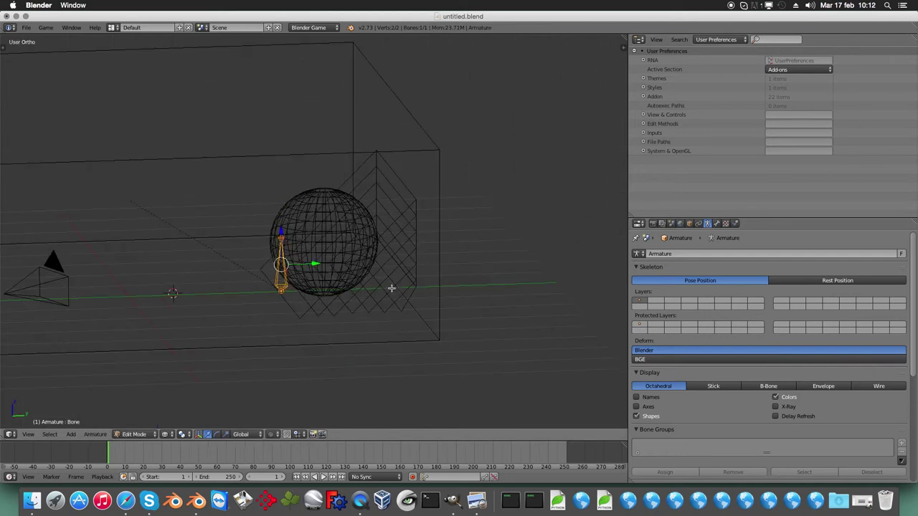
pyautogui.press('n')
pyautogui.scroll(3, 591, 145)
pyautogui.scroll(1, 591, 144)
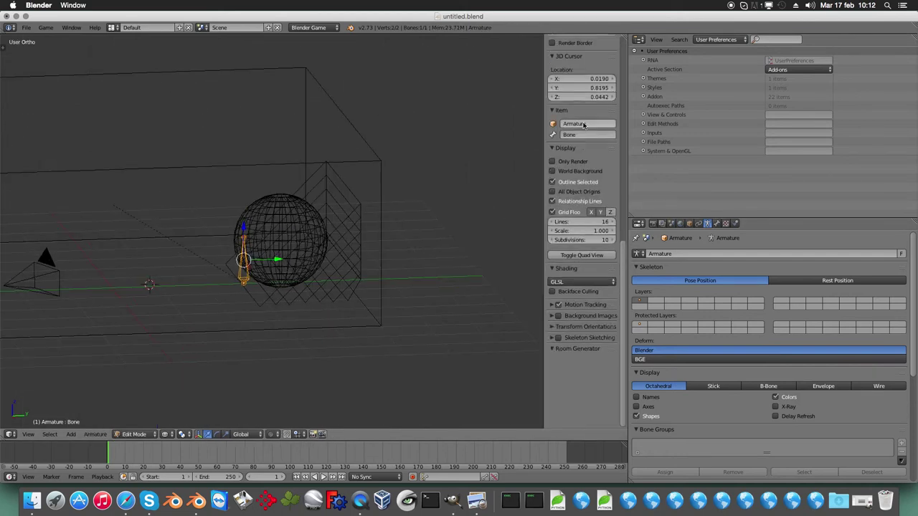
pyautogui.click(591, 135)
pyautogui.write('Gruppo uno')
pyautogui.press('Return')
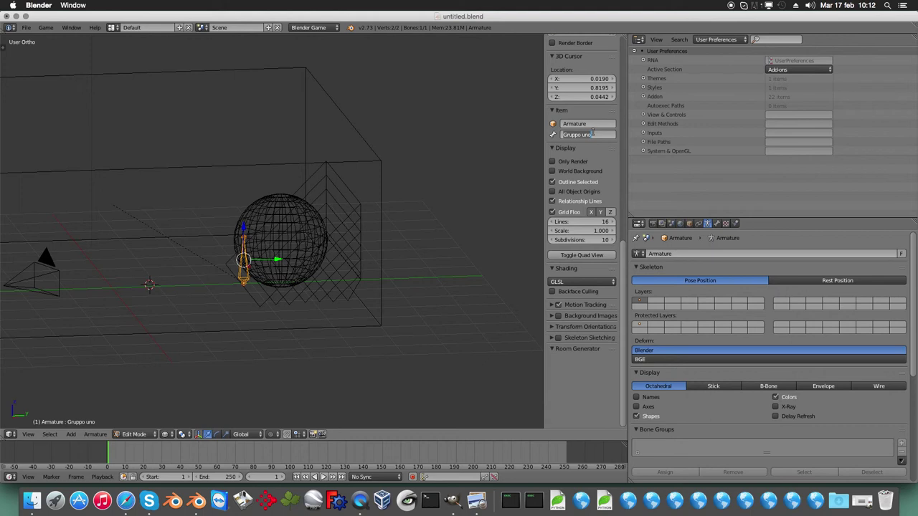
pyautogui.press('Tab')
pyautogui.rightClick(336, 205)
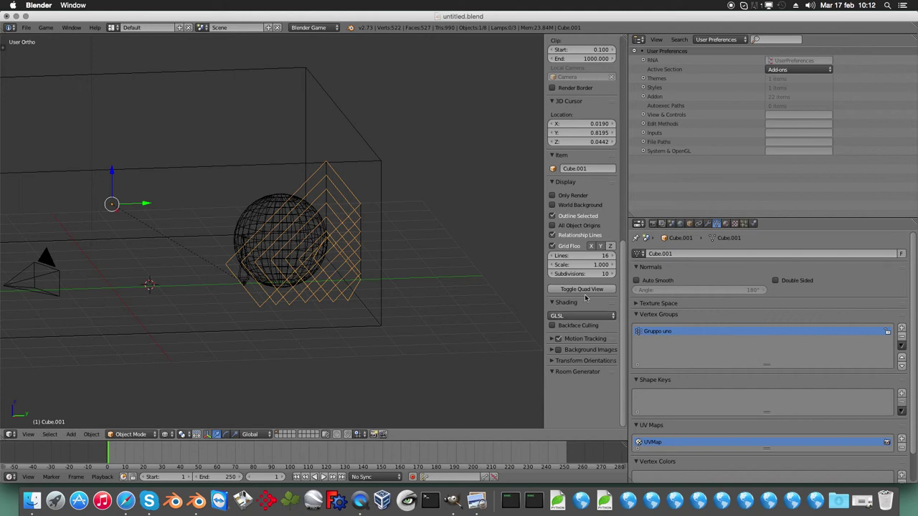
pyautogui.rightClick(240, 267)
pyautogui.rightClick(242, 267)
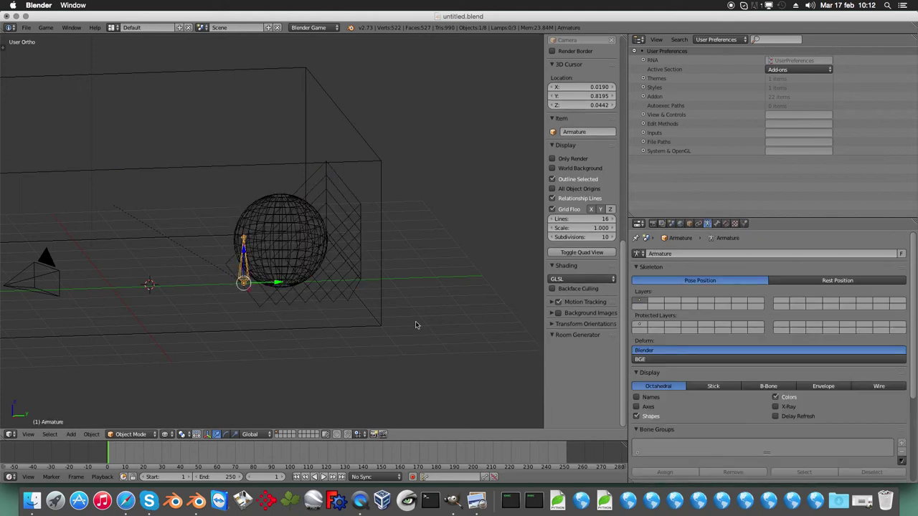
pyautogui.rightClick(307, 301)
pyautogui.rightClick(247, 285)
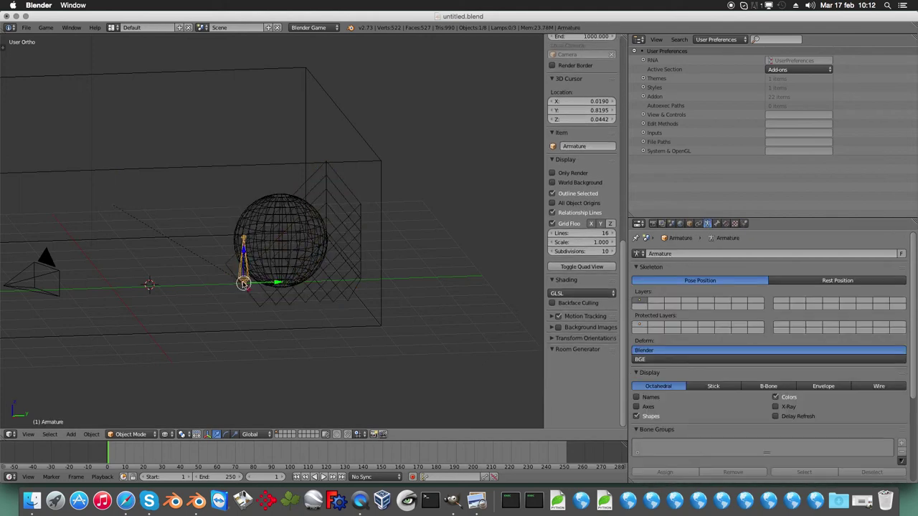
pyautogui.hotkey('ctrl', 'Tab')
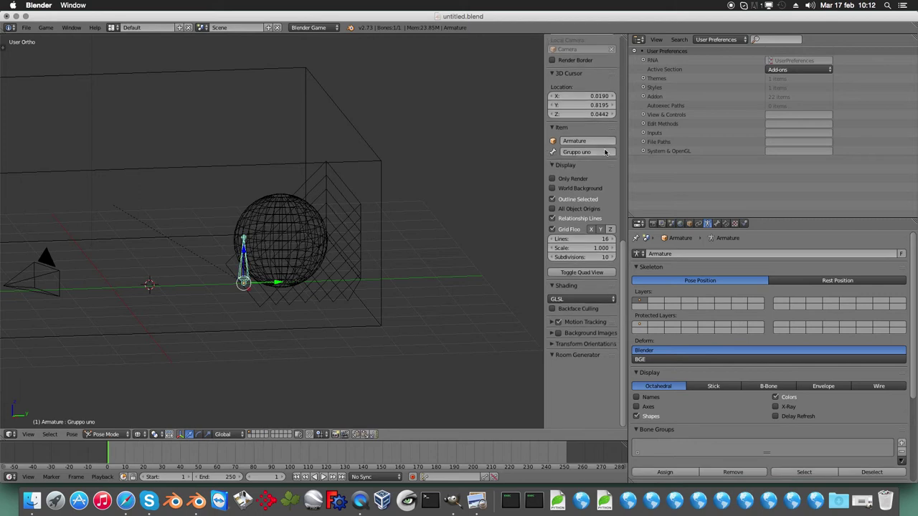
pyautogui.click(612, 153)
pyautogui.rightClick(308, 178)
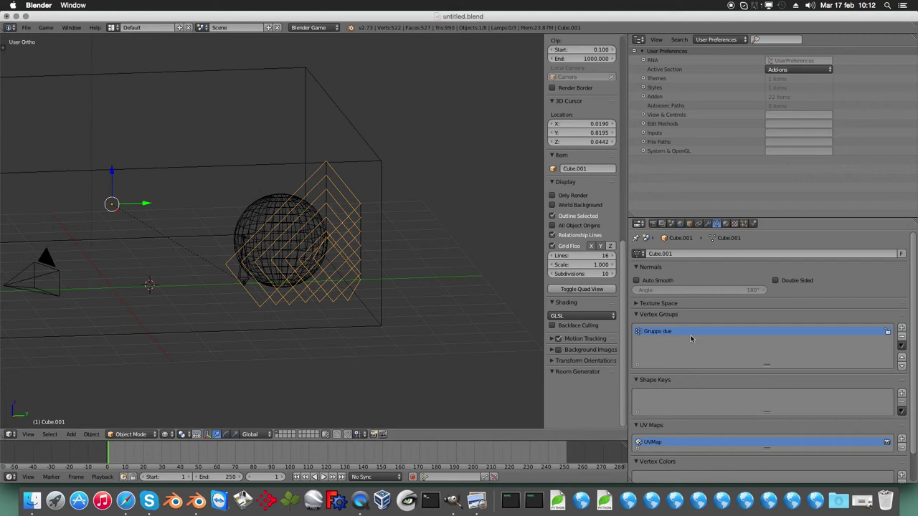
pyautogui.rightClick(245, 273)
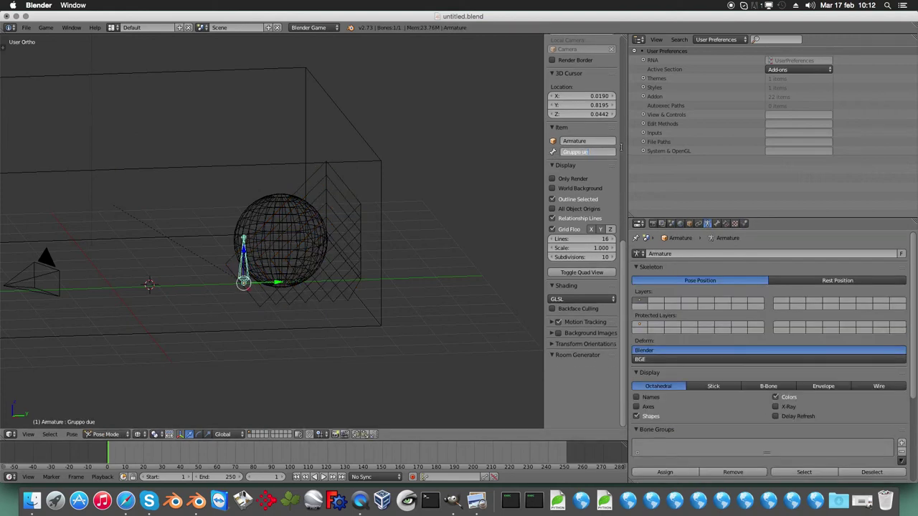
pyautogui.rightClick(368, 268)
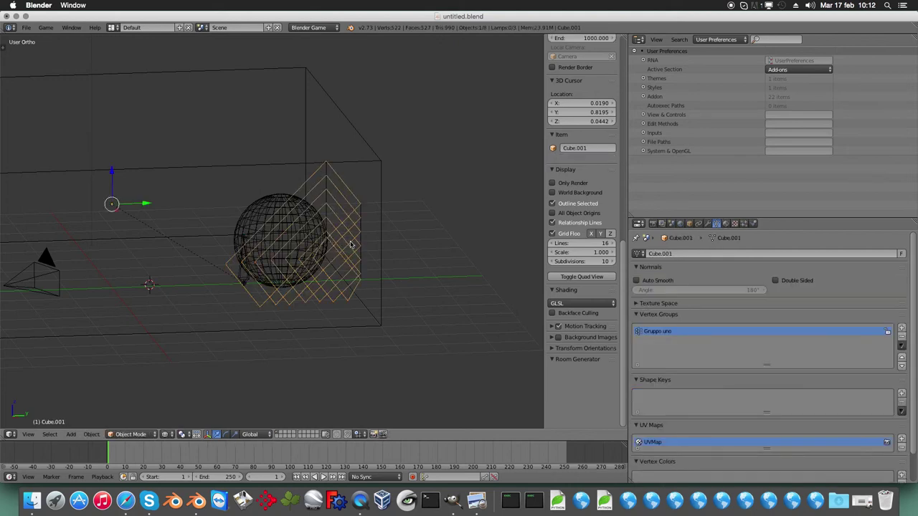
pyautogui.press('Tab')
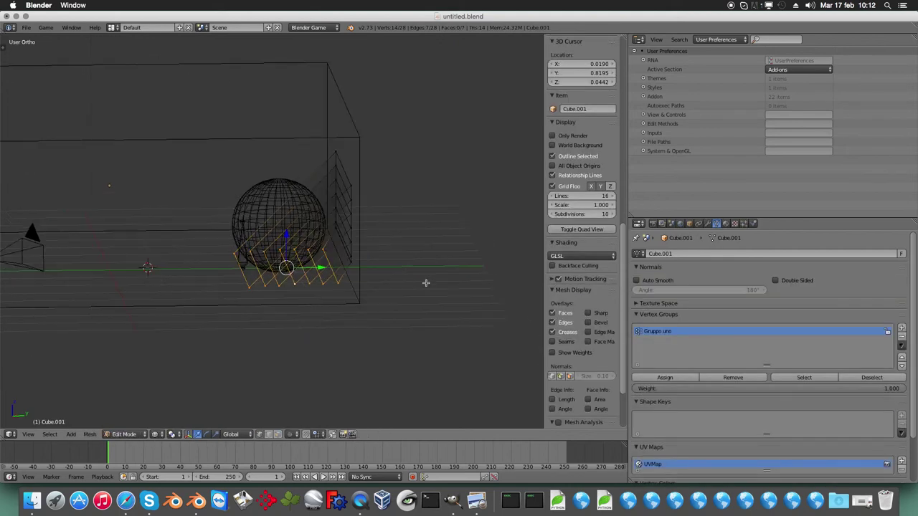
# Assign the ramp's selected vertices to vertex group Gruppo uno, then return to Object Mode.
pyautogui.moveTo(436, 289); pyautogui.dragTo(419, 279, button='middle')
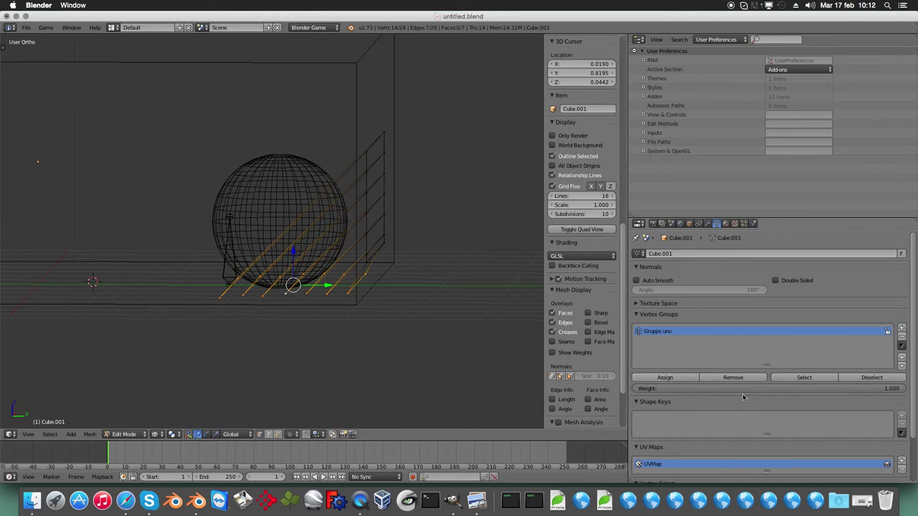
pyautogui.click(666, 377)
pyautogui.scroll(3, 581, 342)
pyautogui.press('Tab')
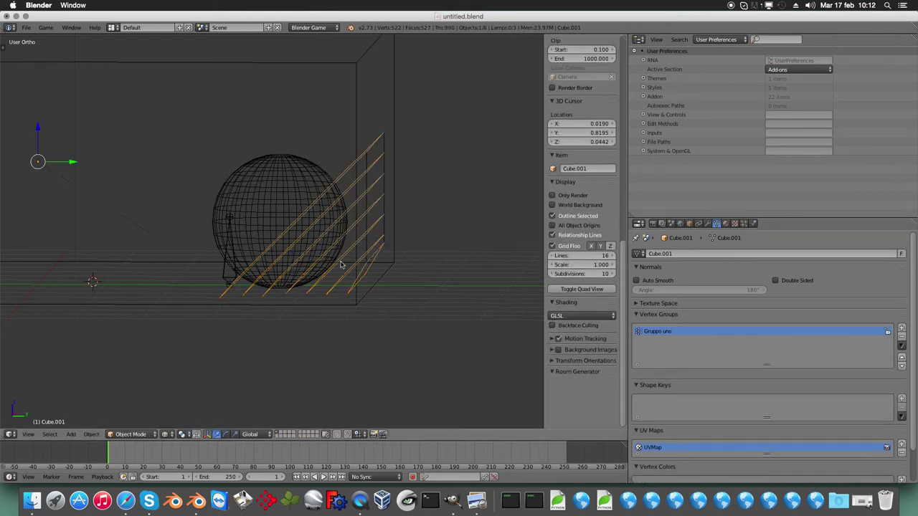
# Put the armature in Pose Mode with solid shading and slide the bone along Y.
pyautogui.rightClick(240, 239)
pyautogui.rightClick(231, 243)
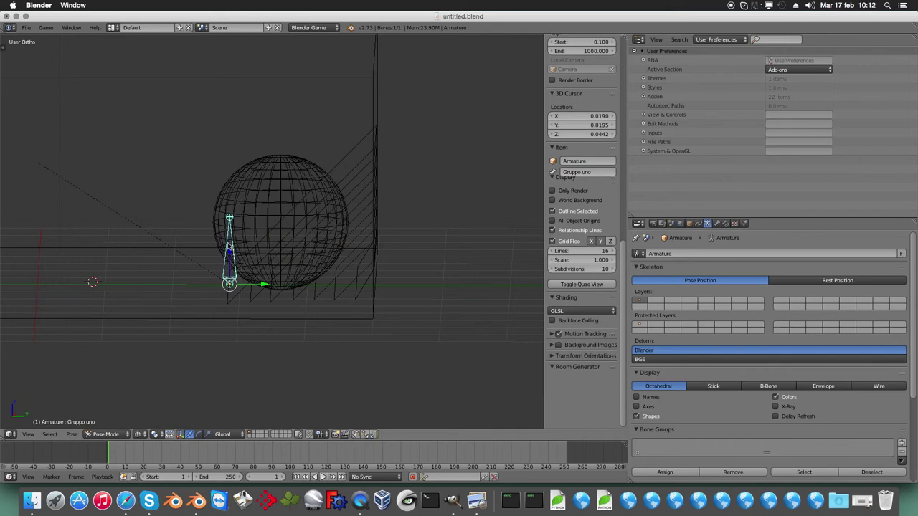
pyautogui.hotkey('ctrl', 'Tab')
pyautogui.press('KP_5')
pyautogui.press('z')
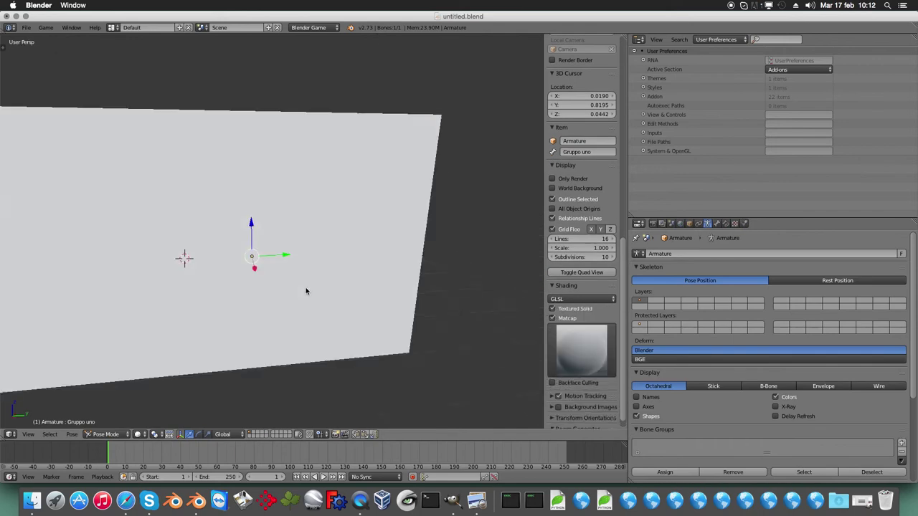
pyautogui.moveTo(306, 287); pyautogui.dragTo(259, 275, button='middle')
pyautogui.scroll(-3, 280, 272)
pyautogui.moveTo(278, 267); pyautogui.dragTo(273, 258, button='middle')
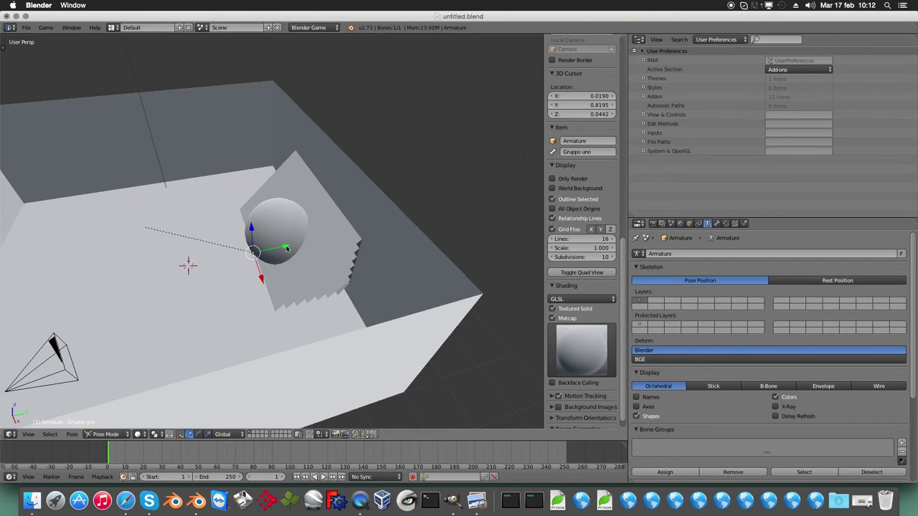
pyautogui.moveTo(290, 247)
pyautogui.mouseDown()
pyautogui.moveTo(245, 246)
pyautogui.moveTo(260, 289)
pyautogui.moveTo(242, 241)
pyautogui.mouseUp()
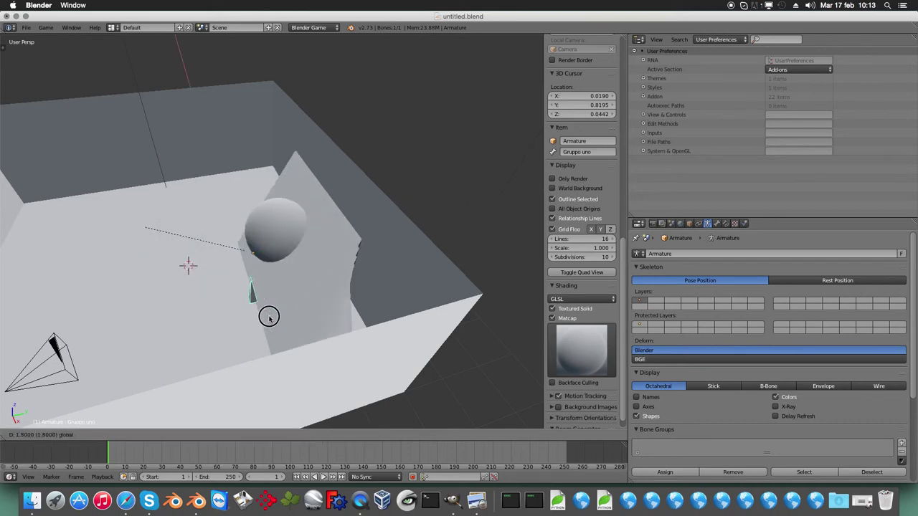
pyautogui.click(241, 240)
pyautogui.moveTo(241, 240); pyautogui.dragTo(378, 286, button='middle')
# In Top Ortho view, rotate the bone about 14.73° around Z.
pyautogui.press('z')
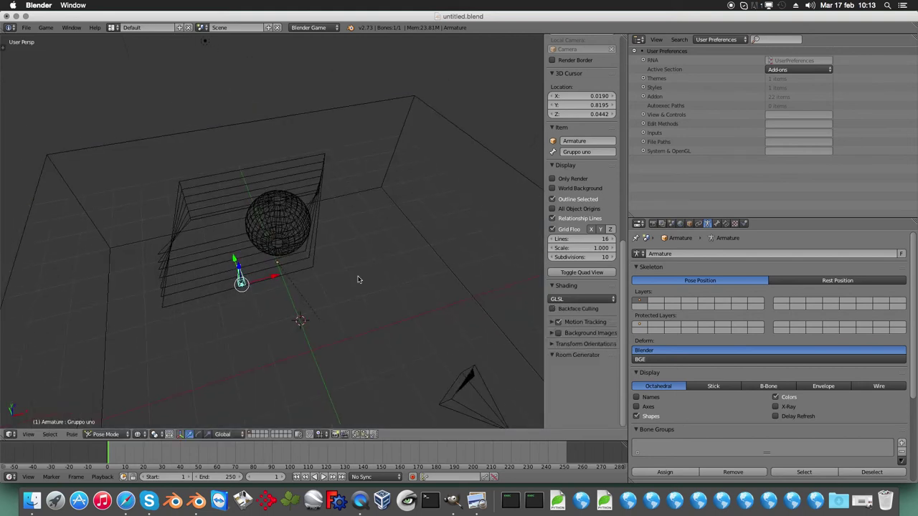
pyautogui.press('KP_7')
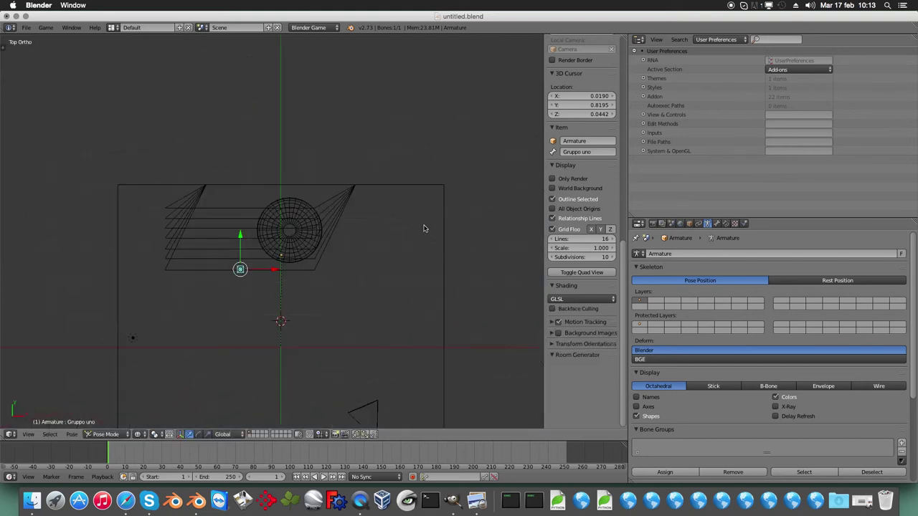
pyautogui.press('r')
pyautogui.press('z')
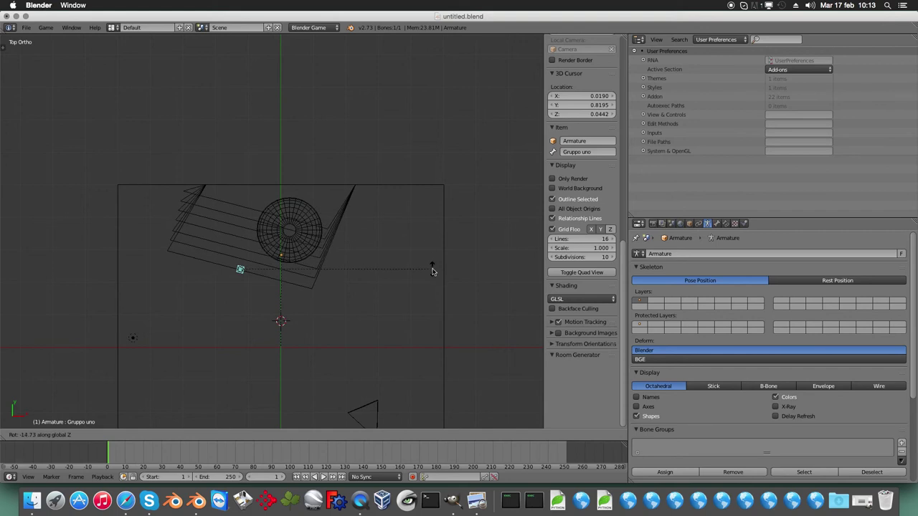
pyautogui.click(432, 270)
# Stretch the bone along Y and inspect the deformed ramp in solid shading.
pyautogui.press('s')
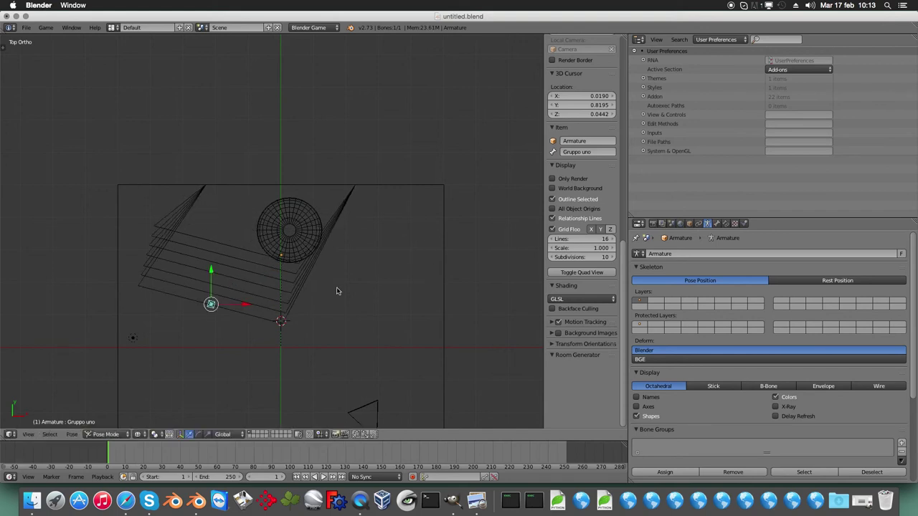
pyautogui.press('y')
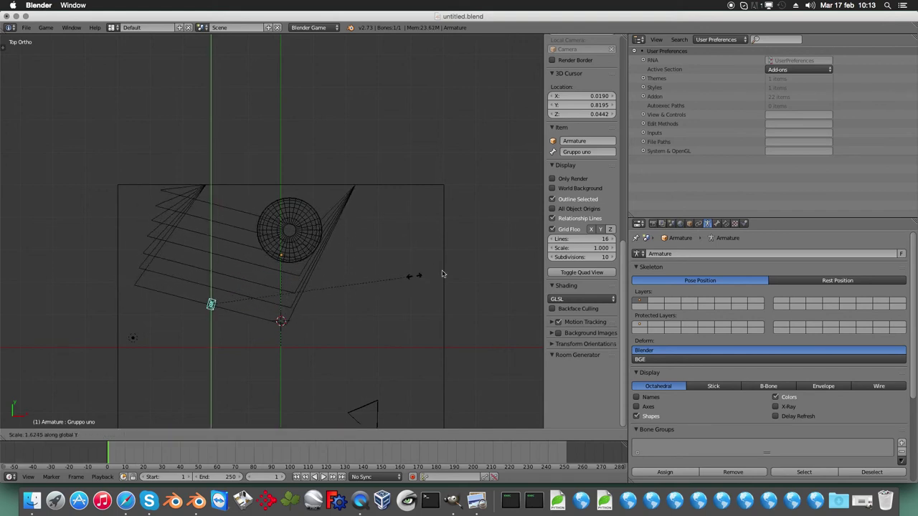
pyautogui.click(362, 276)
pyautogui.moveTo(330, 246)
pyautogui.mouseDown(button='middle')
pyautogui.moveTo(318, 266)
pyautogui.moveTo(318, 246)
pyautogui.moveTo(298, 244)
pyautogui.moveTo(368, 242)
pyautogui.mouseUp(button='middle')
pyautogui.press('z')
pyautogui.moveTo(338, 273)
pyautogui.mouseDown(button='middle')
pyautogui.moveTo(328, 294)
pyautogui.moveTo(342, 293)
pyautogui.moveTo(322, 272)
pyautogui.moveTo(312, 285)
pyautogui.mouseUp(button='middle')
pyautogui.press('z')
pyautogui.press('z')
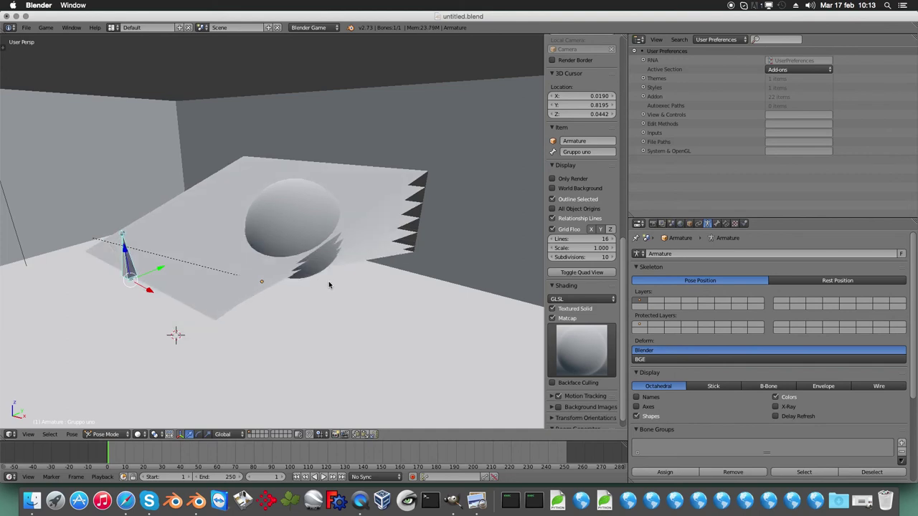
# Nudge the bone 0.15 units, cancel the extra Y stretch, and select the room box.
pyautogui.moveTo(328, 281)
pyautogui.mouseDown(button='middle')
pyautogui.moveTo(324, 292)
pyautogui.moveTo(260, 271)
pyautogui.mouseUp(button='middle')
pyautogui.moveTo(256, 269); pyautogui.dragTo(254, 273)
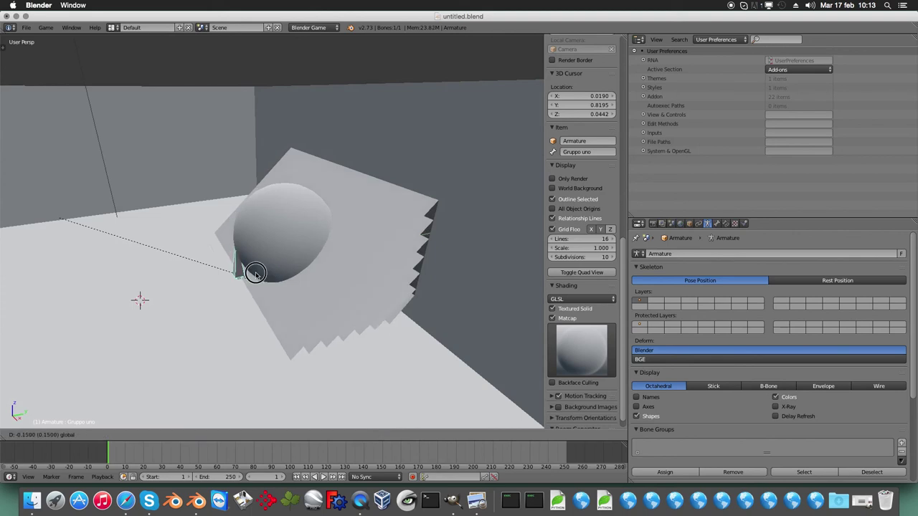
pyautogui.click(205, 289)
pyautogui.press('s')
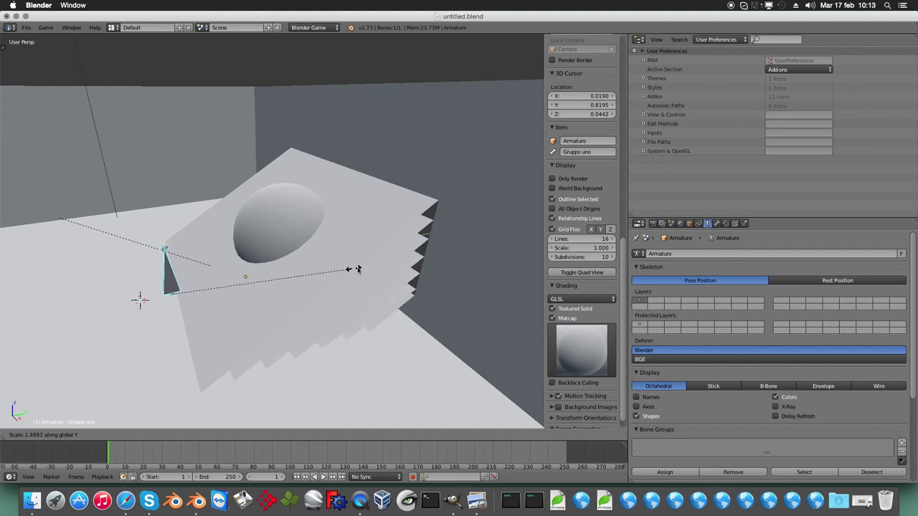
pyautogui.press('Escape')
pyautogui.moveTo(365, 268)
pyautogui.mouseDown(button='middle')
pyautogui.moveTo(382, 266)
pyautogui.moveTo(382, 277)
pyautogui.moveTo(303, 262)
pyautogui.moveTo(298, 276)
pyautogui.moveTo(307, 281)
pyautogui.moveTo(315, 232)
pyautogui.moveTo(318, 256)
pyautogui.mouseUp(button='middle')
pyautogui.rightClick(327, 217)
# Show the whole room in perspective and pack all external data into the .blend file.
pyautogui.moveTo(328, 217)
pyautogui.mouseDown(button='middle')
pyautogui.moveTo(342, 246)
pyautogui.moveTo(375, 244)
pyautogui.moveTo(367, 258)
pyautogui.moveTo(426, 252)
pyautogui.mouseUp(button='middle')
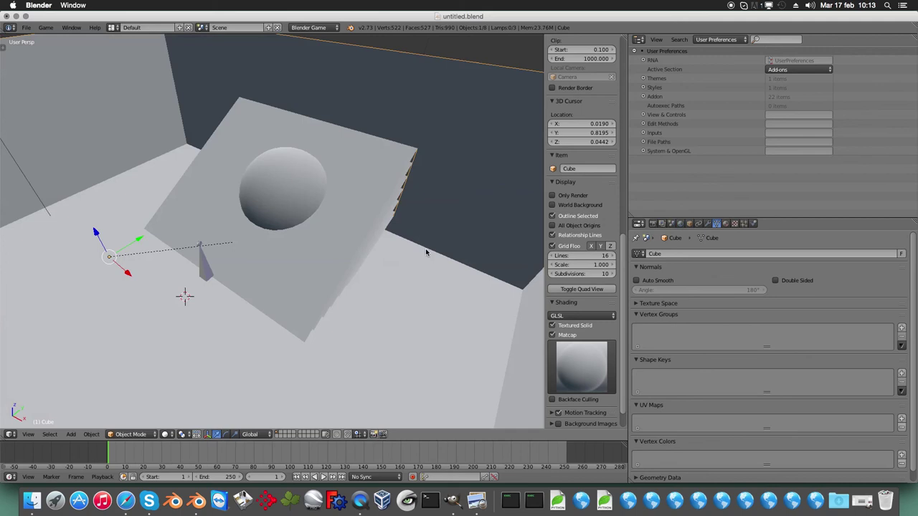
pyautogui.press('Home')
pyautogui.click(423, 252)
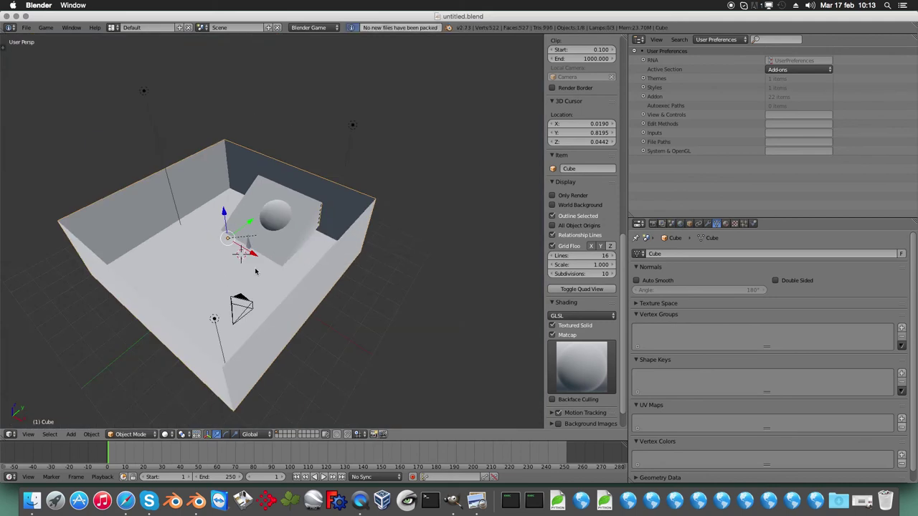